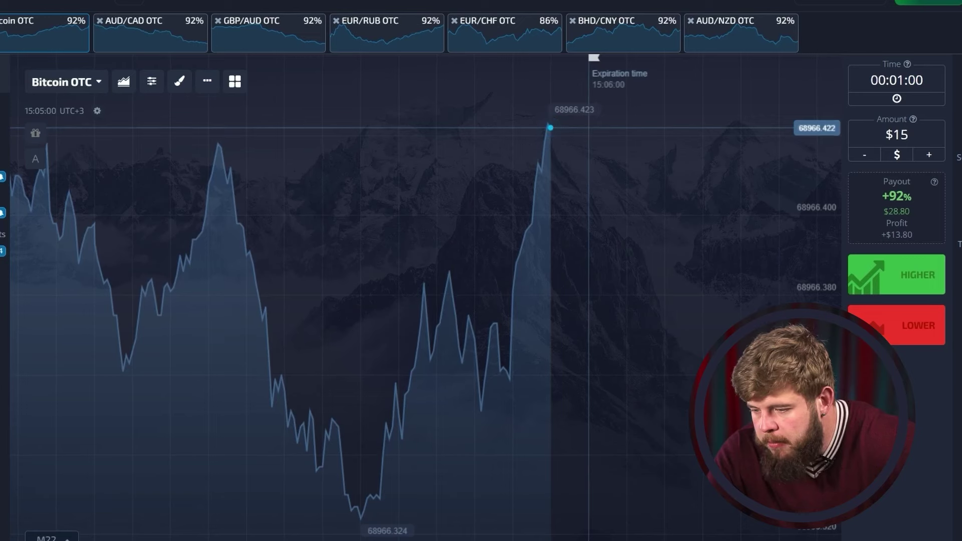
Switch the Bitcoin OTC chart type to candles.
click(133, 84)
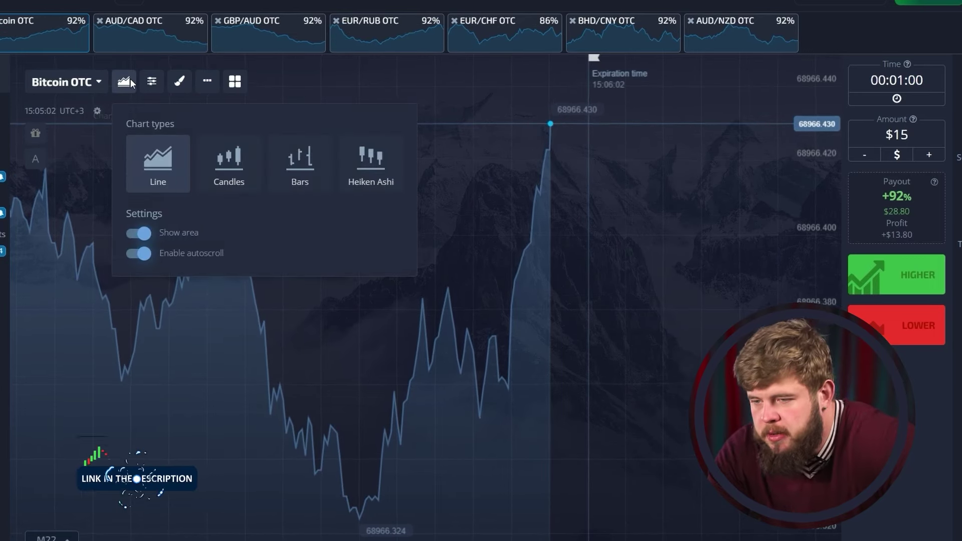
click(242, 163)
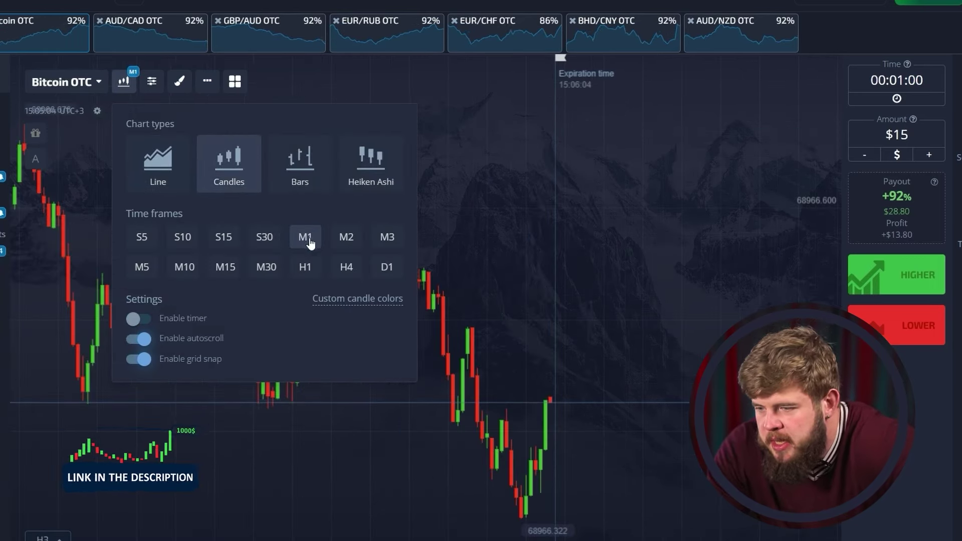
click(507, 194)
Add the Vortex, Keltner channel and Moving Average indicators to the chart.
click(153, 82)
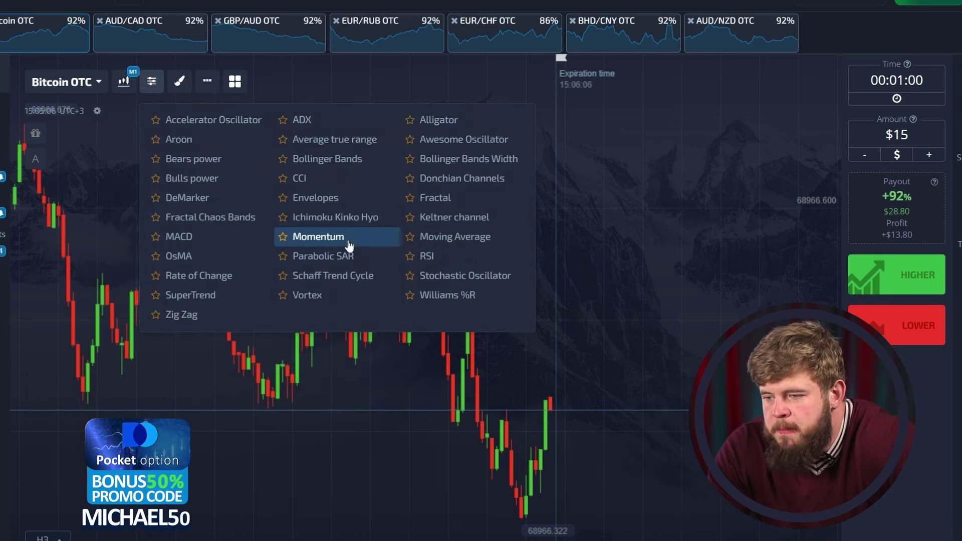
click(308, 296)
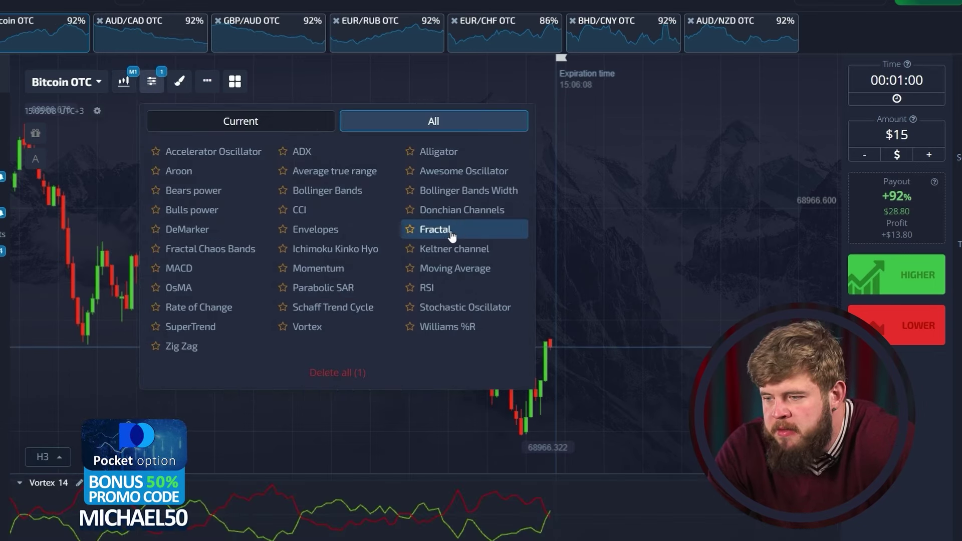
click(471, 253)
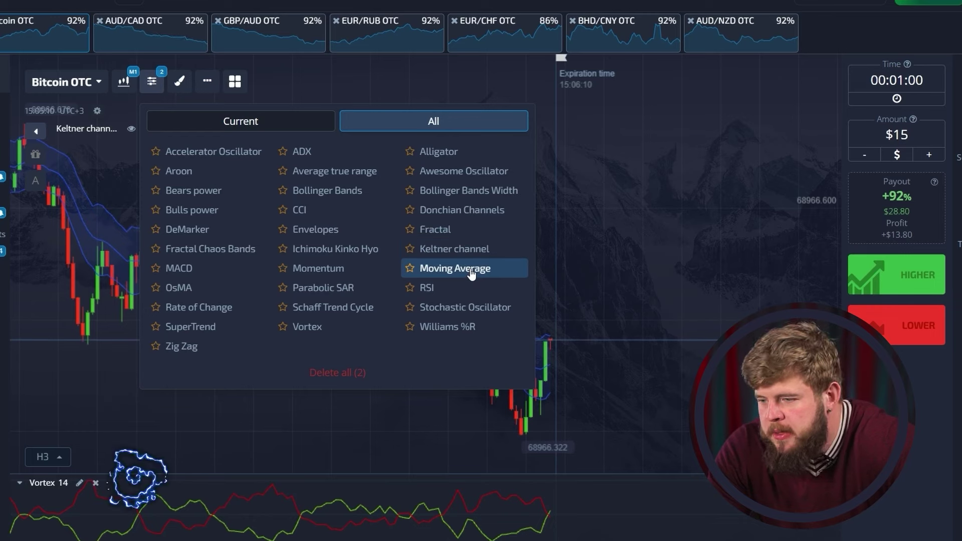
click(540, 238)
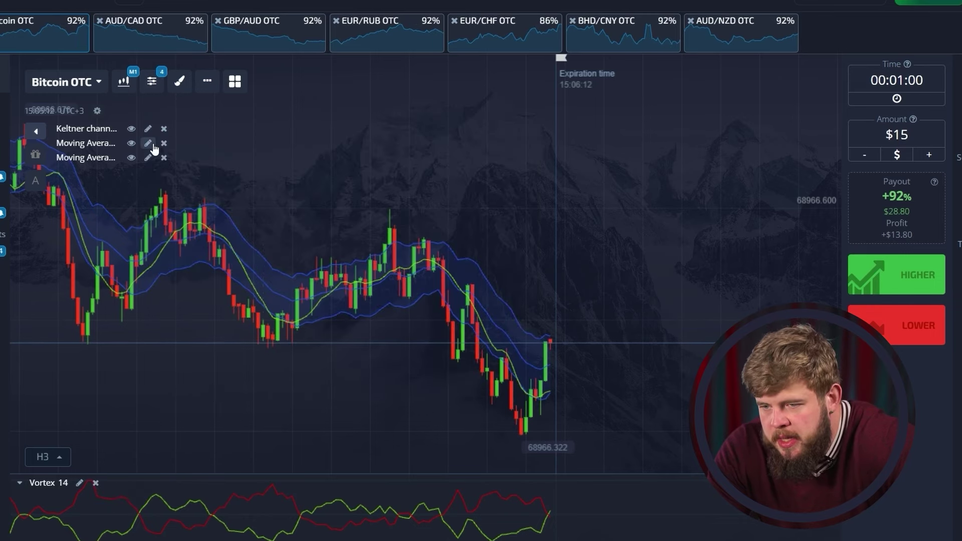
click(148, 129)
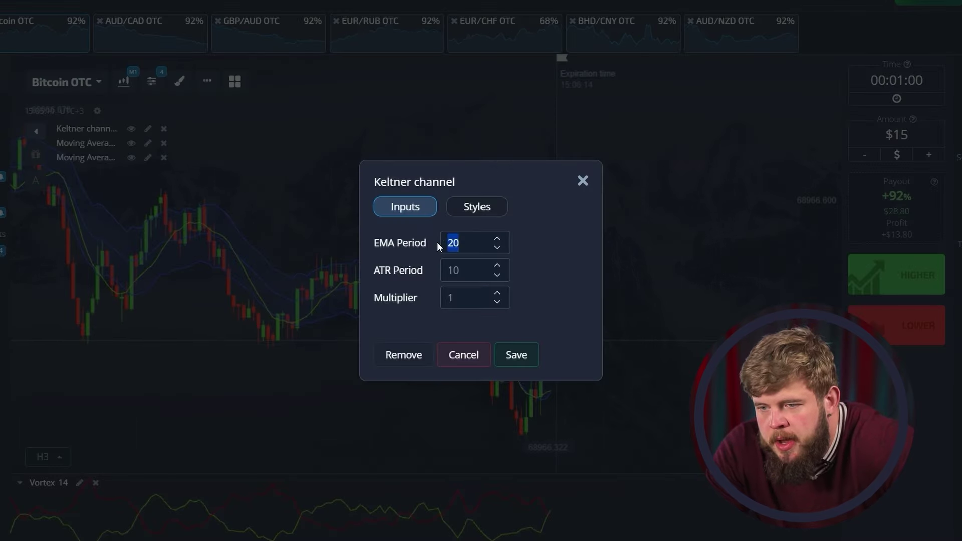
Save the Keltner channel with EMA period 40 and ATR period 20.
text(40)
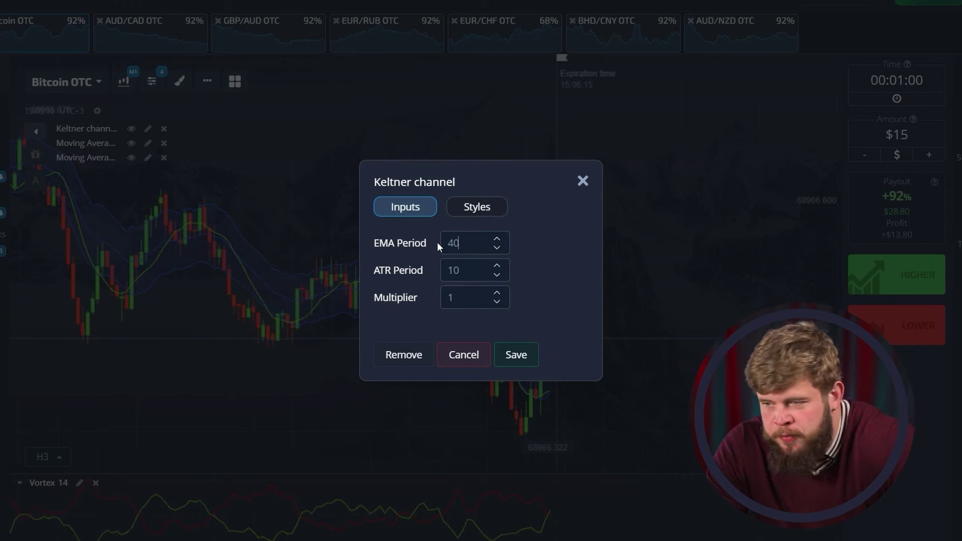
double_click(449, 272)
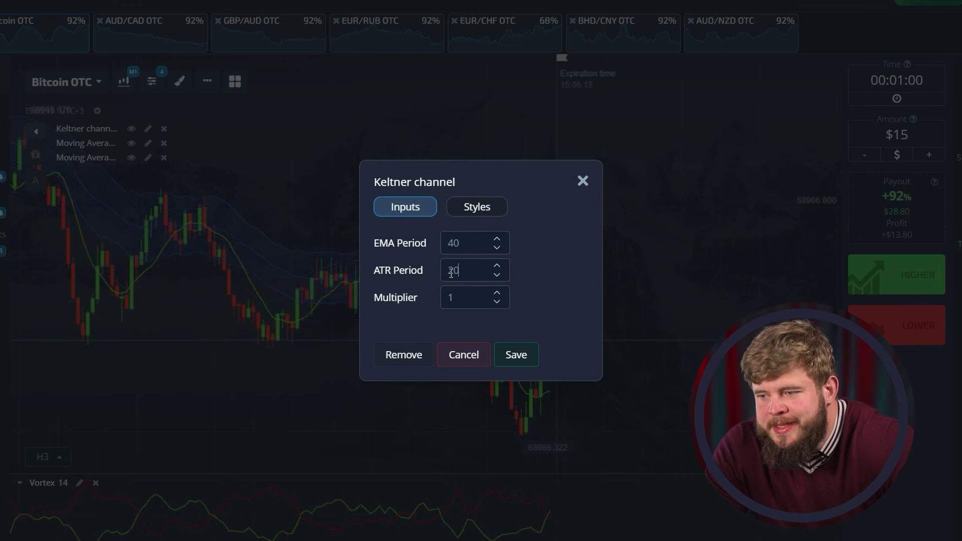
click(516, 355)
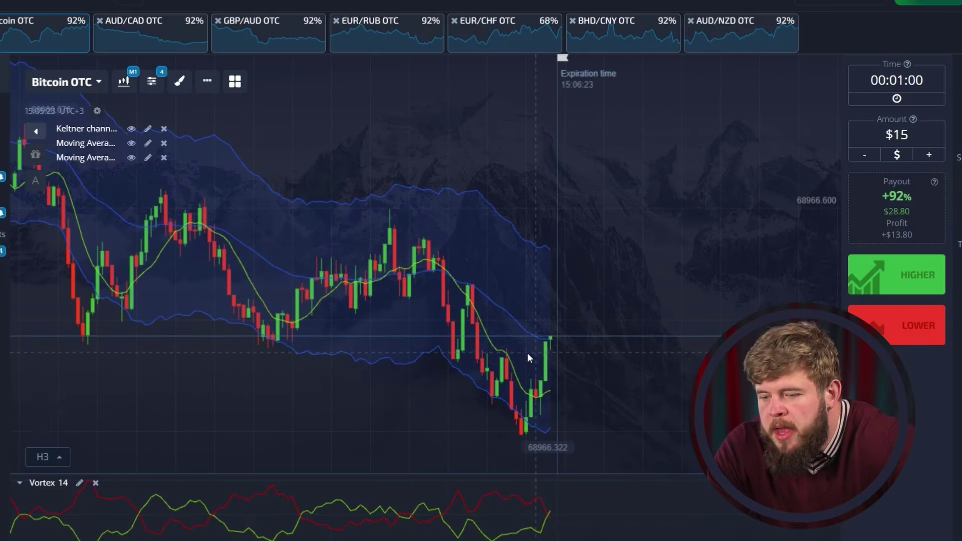
click(148, 143)
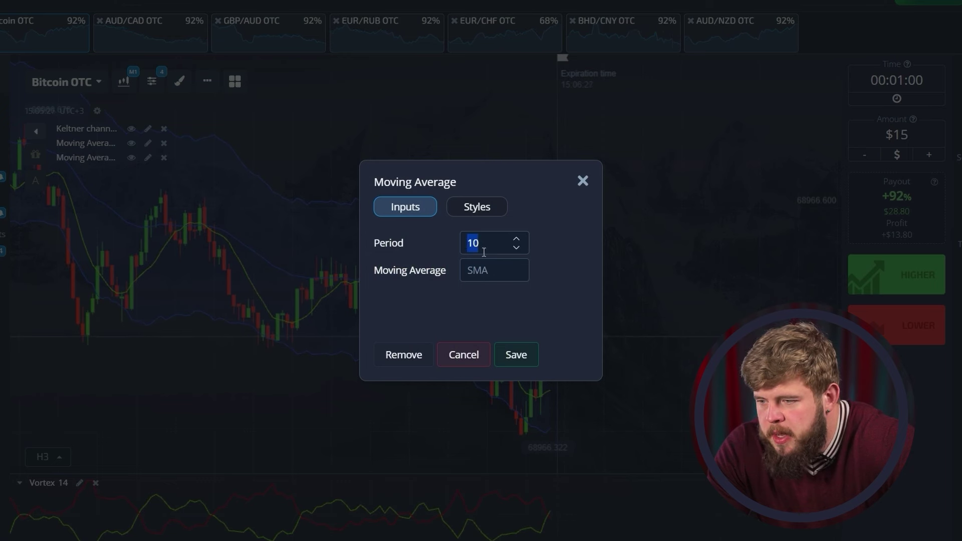
Set the first moving average to period 5, type EMA, and save.
text(5)
click(493, 270)
click(489, 339)
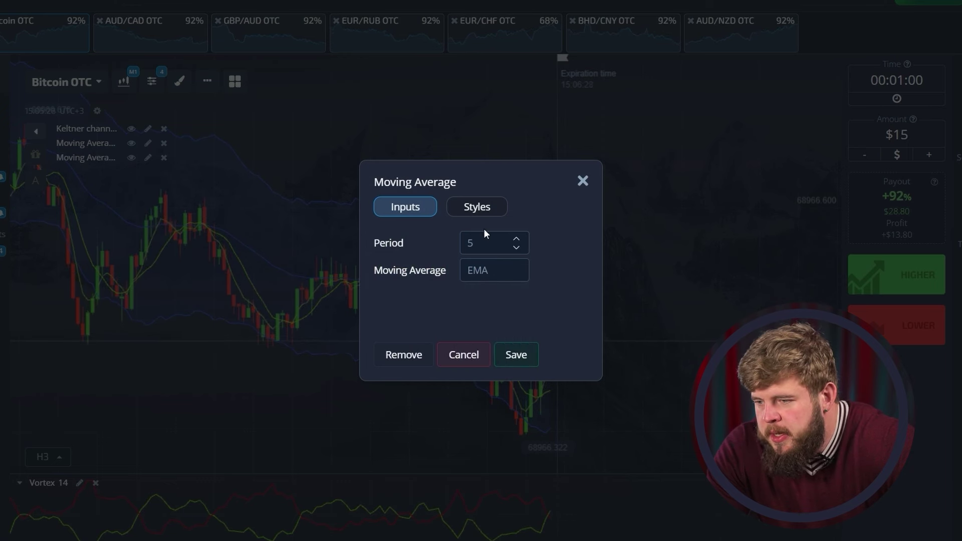
click(480, 210)
click(519, 350)
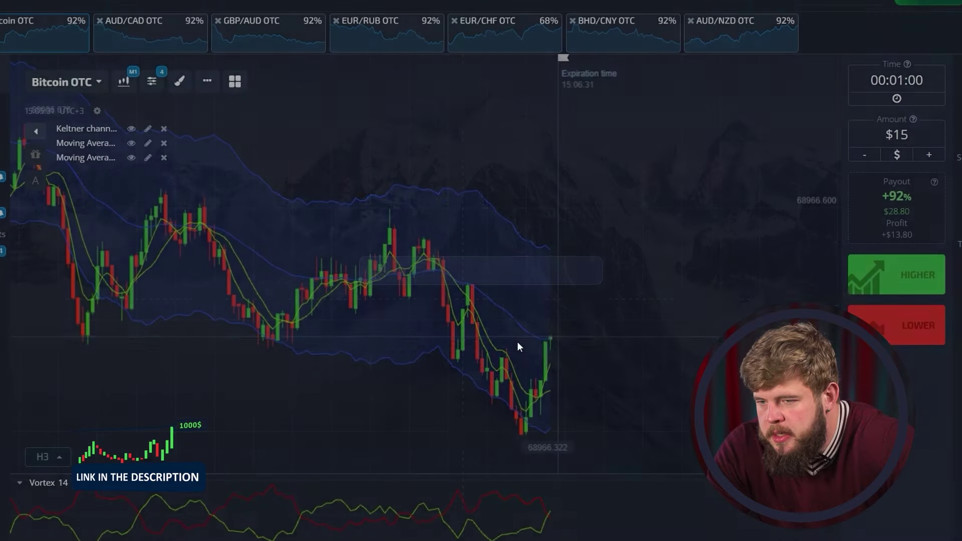
Change the second moving average's line colour to red and save.
click(147, 157)
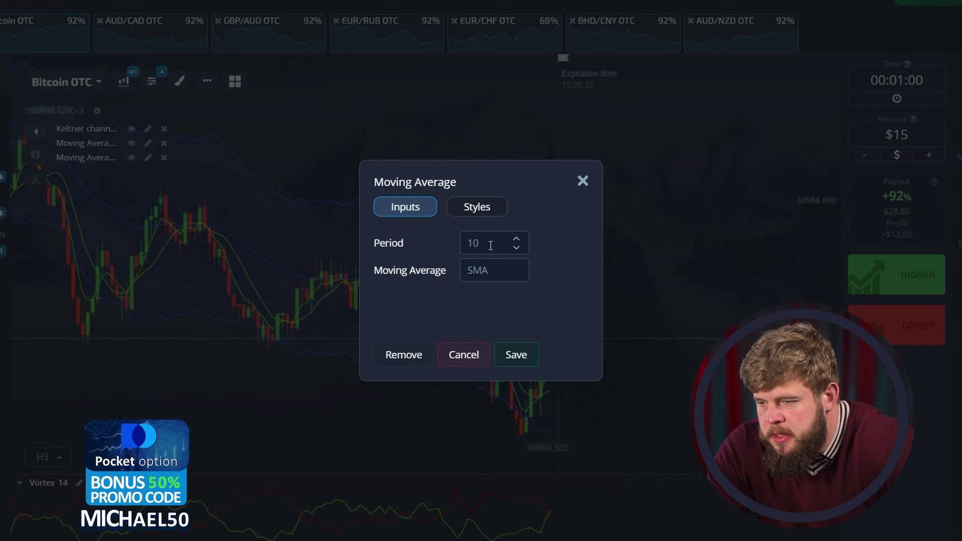
click(481, 208)
click(466, 250)
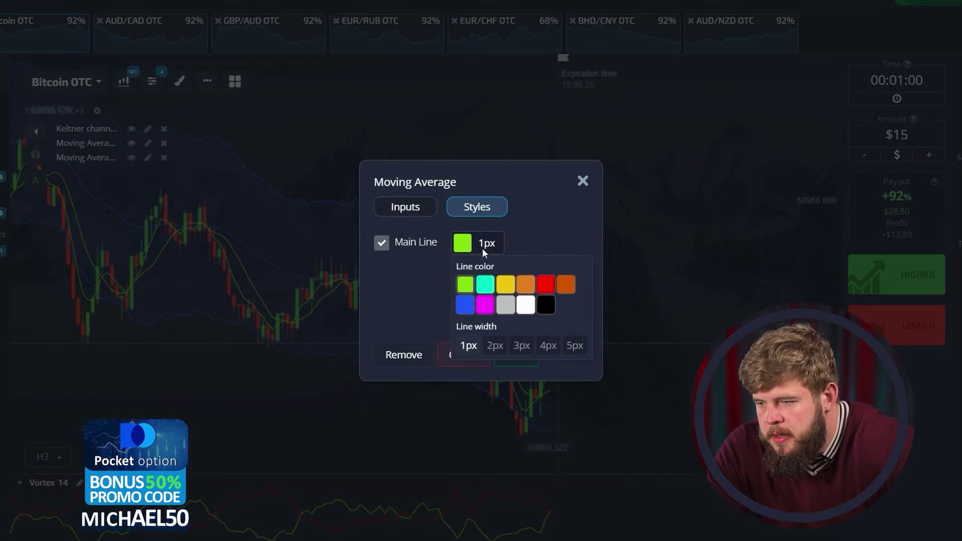
click(546, 281)
click(518, 354)
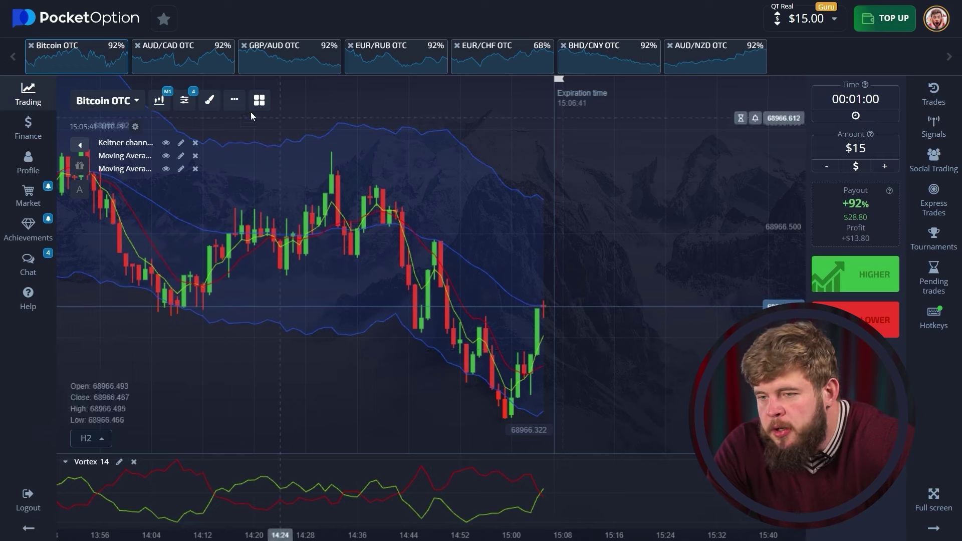
Draw a descending parallel channel over the decline and place a $15 Lower trade.
click(213, 100)
click(253, 266)
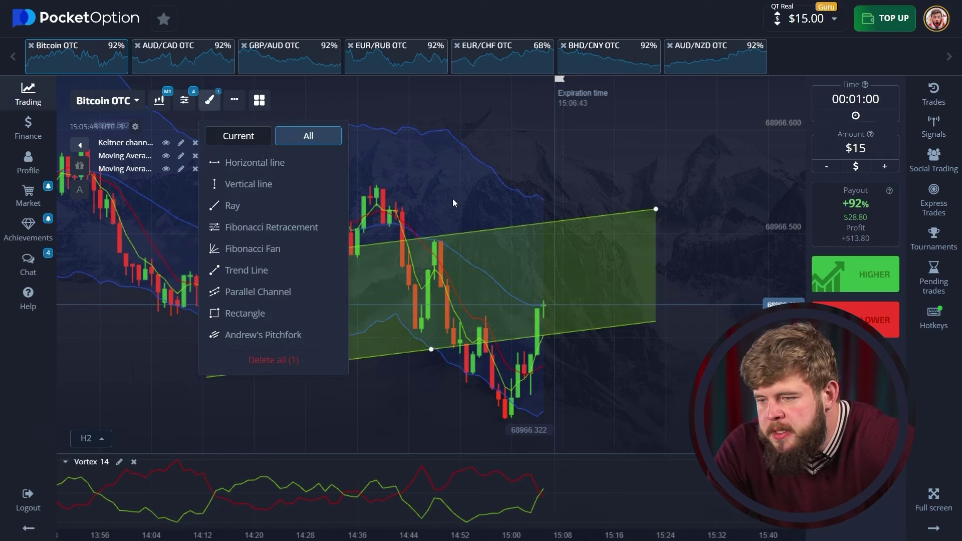
mouse_move(206, 266)
mouse_down()
mouse_move(324, 137)
mouse_move(326, 154)
mouse_up()
drag(657, 215, 632, 357)
click(687, 294)
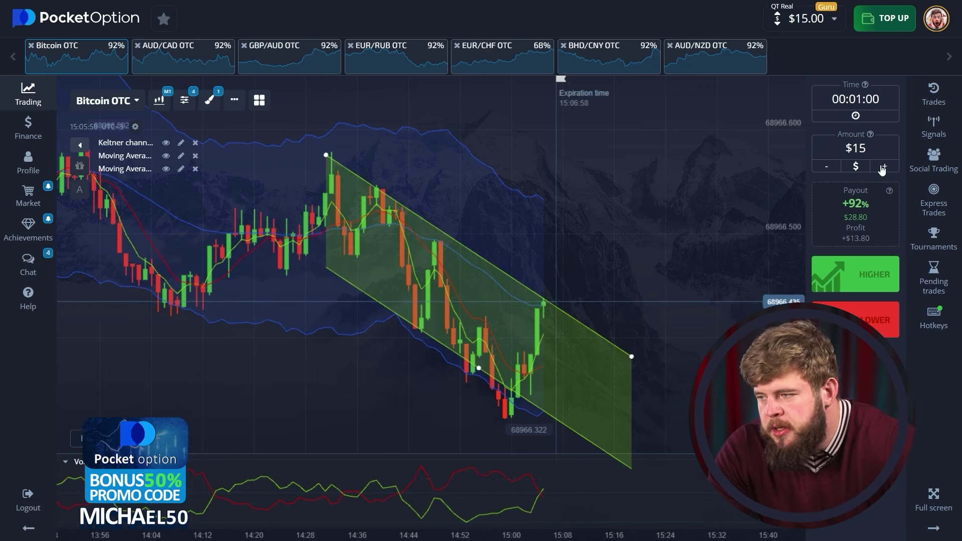
click(882, 313)
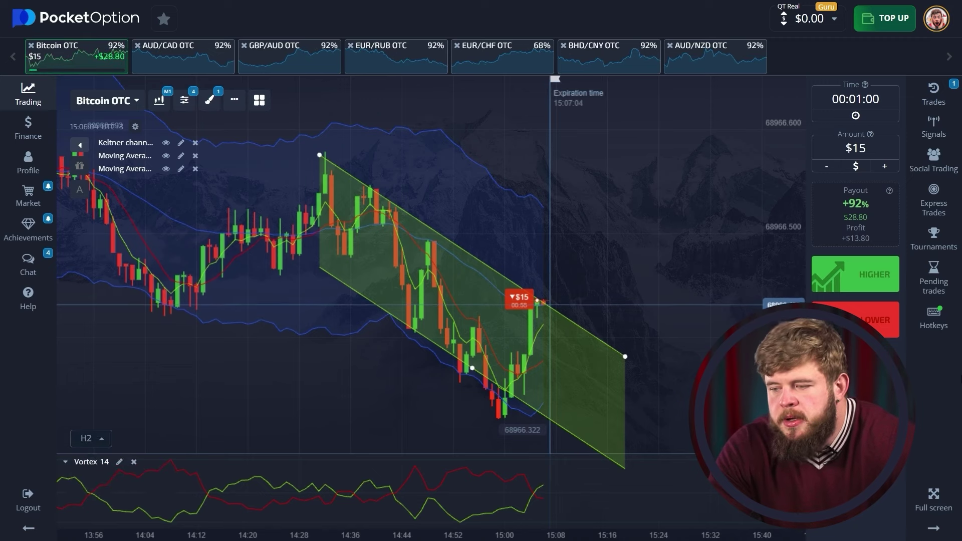
Remove the parallel channel from the Bitcoin OTC chart and zoom in.
click(218, 106)
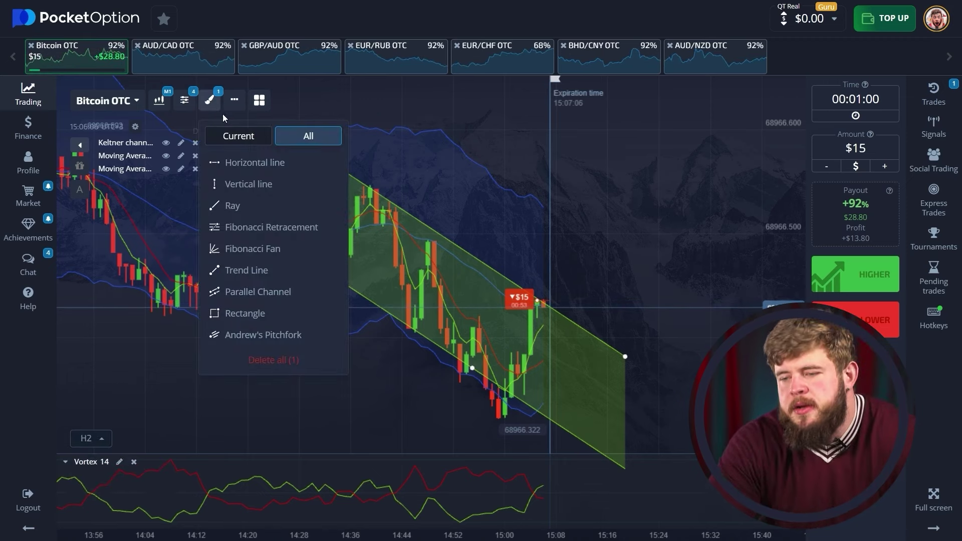
click(274, 359)
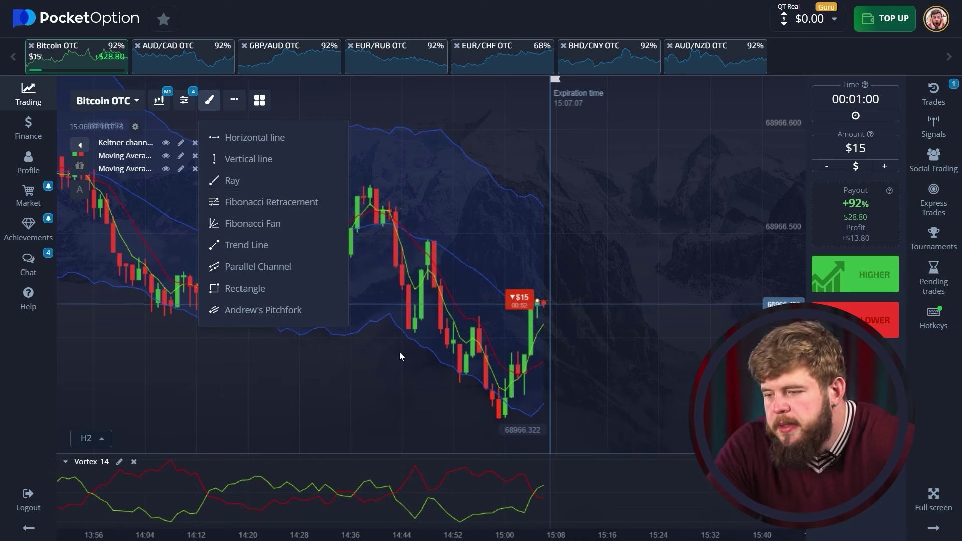
click(578, 332)
scroll(584, 333, up, 5)
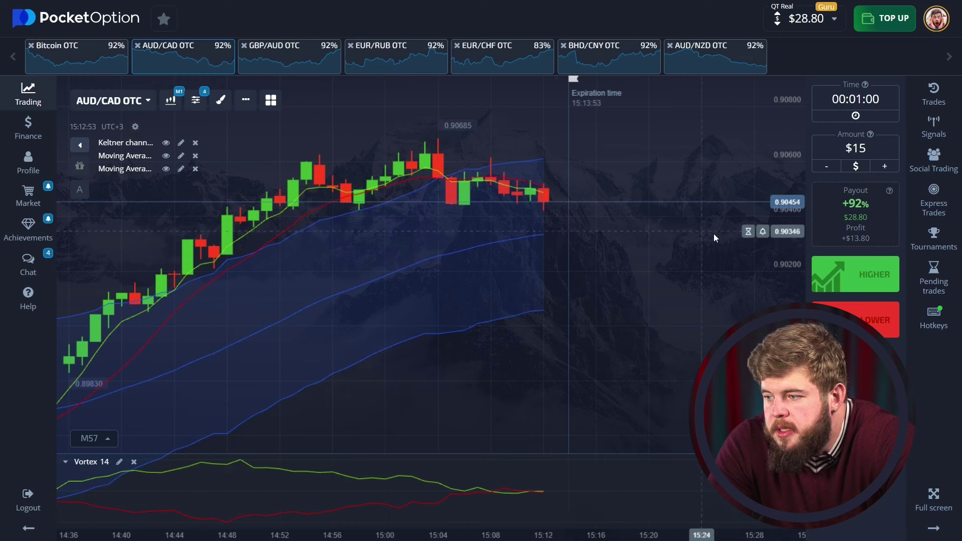
Set the amount to $28, place a Lower trade on AUD/CAD OTC, and zoom in.
click(856, 148)
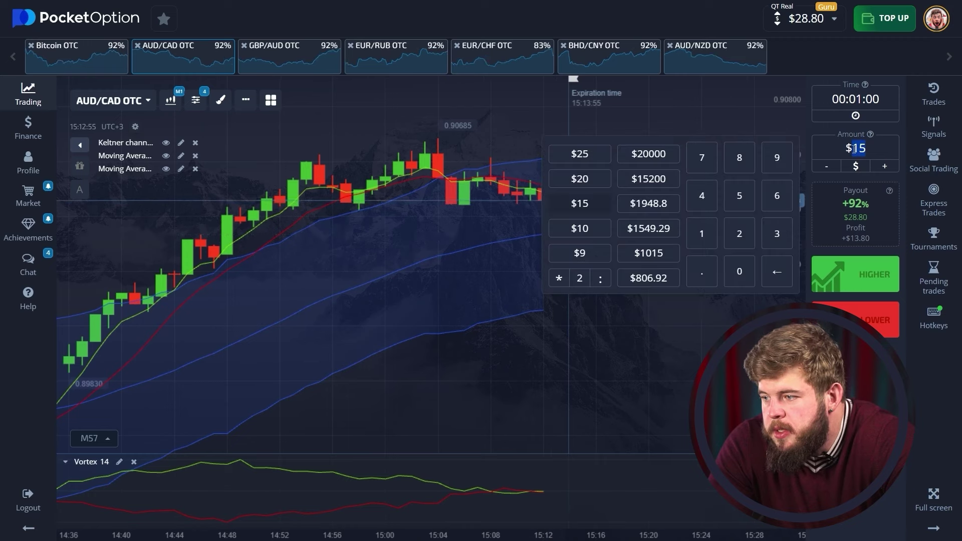
text(8)
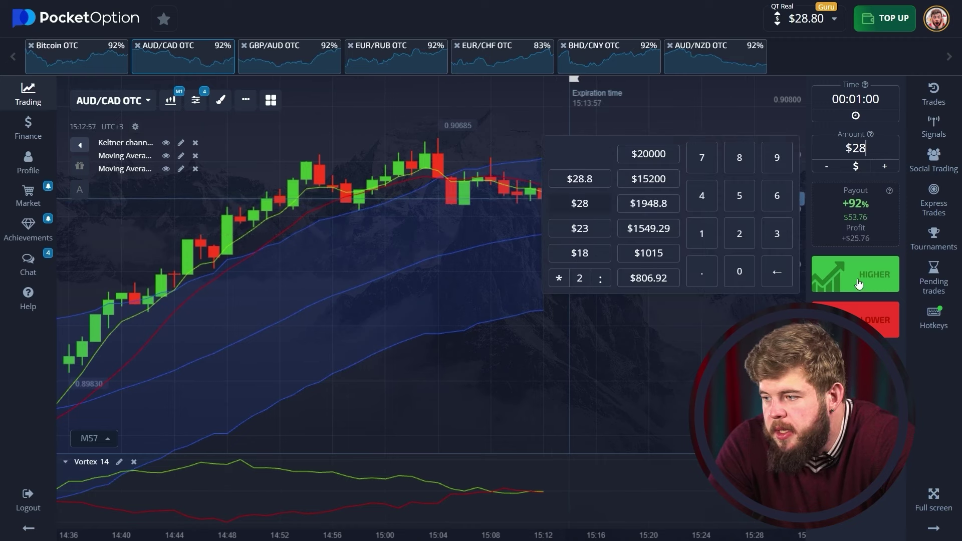
click(855, 319)
scroll(595, 223, up, 4)
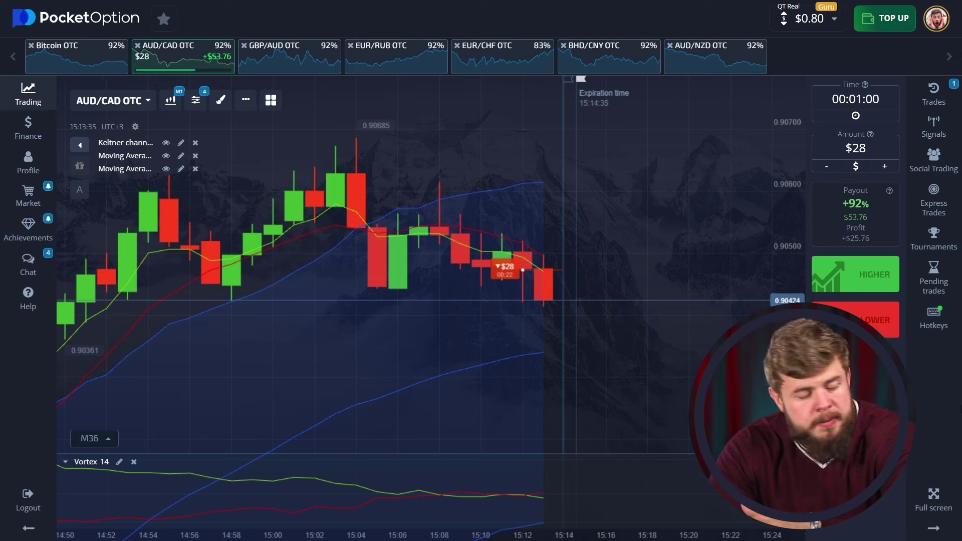
Bring up the GBP/AUD OTC chart from the asset strip.
click(136, 480)
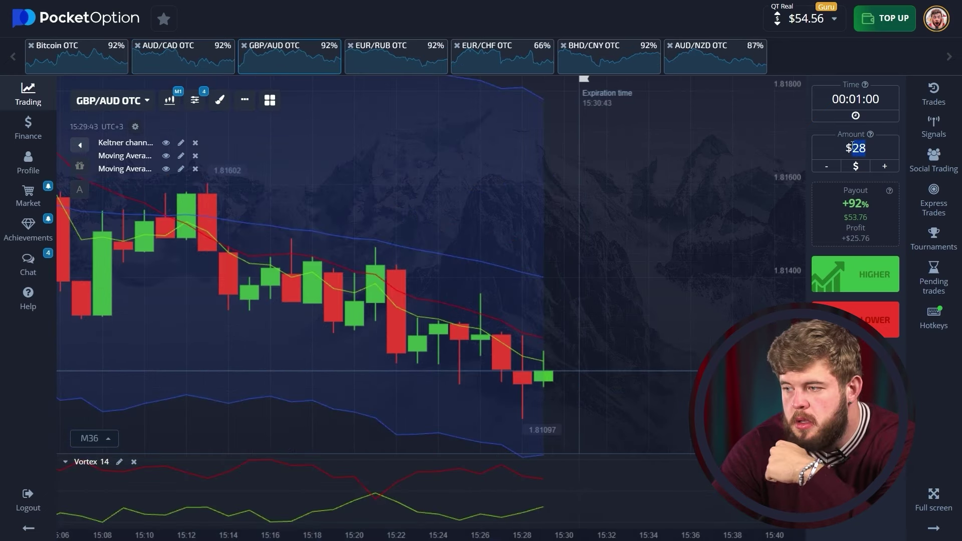
Enter a $54 trade amount and place a Lower trade on GBP/AUD OTC.
click(853, 147)
text(54)
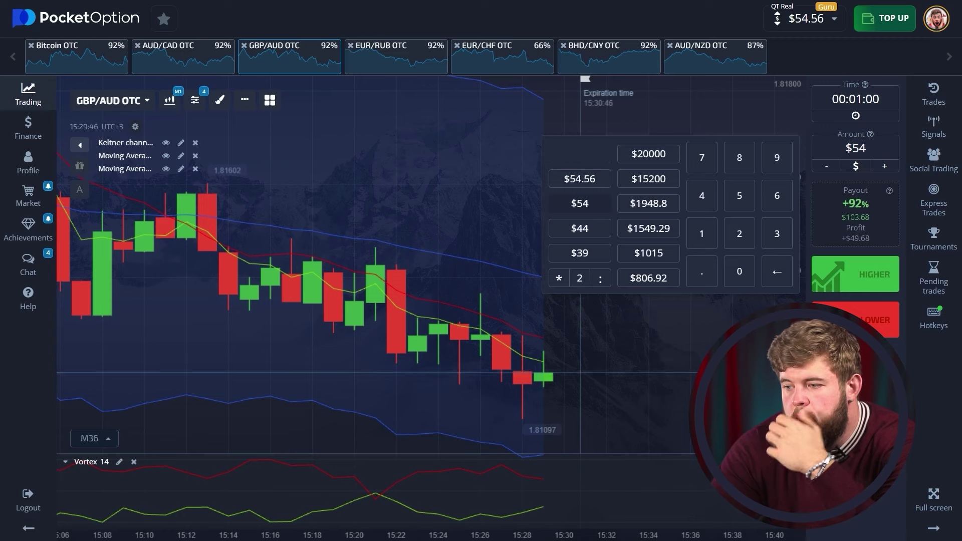
click(878, 327)
click(878, 327)
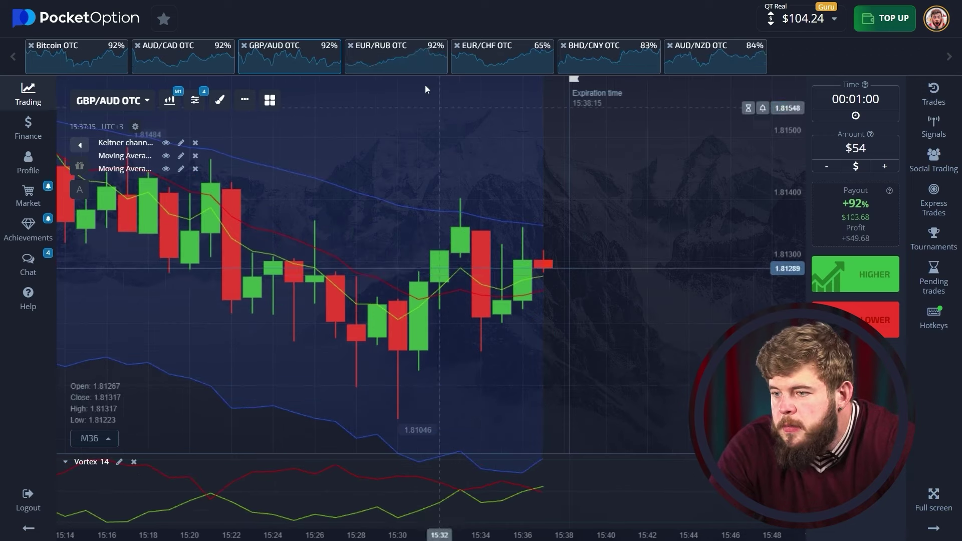
Switch to the EUR/RUB OTC chart and zoom out.
click(419, 60)
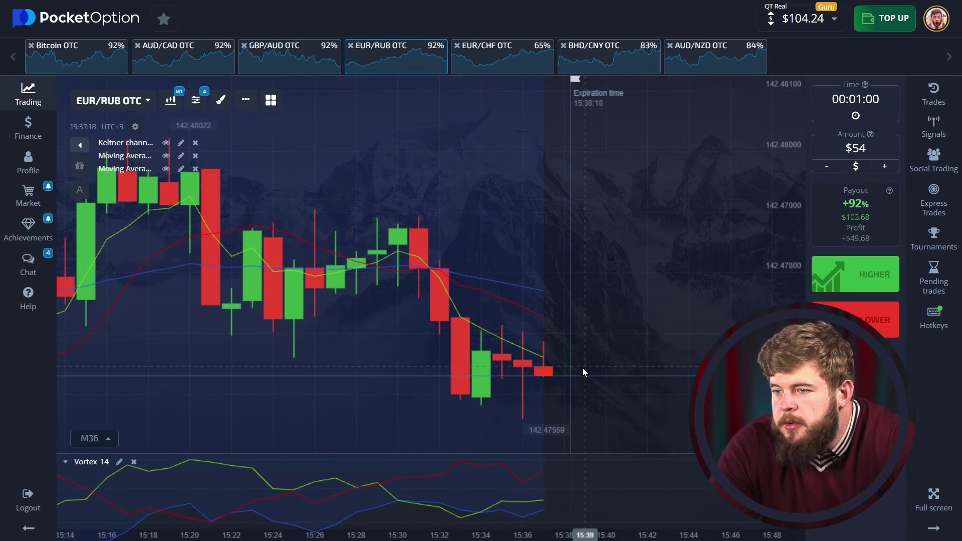
scroll(569, 383, down, 3)
scroll(569, 384, down, 1)
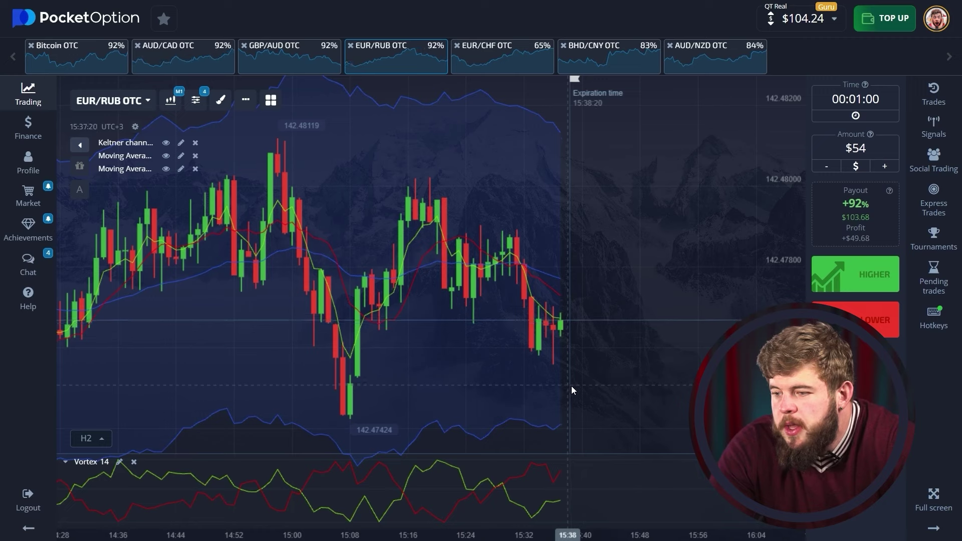
scroll(571, 386, down, 1)
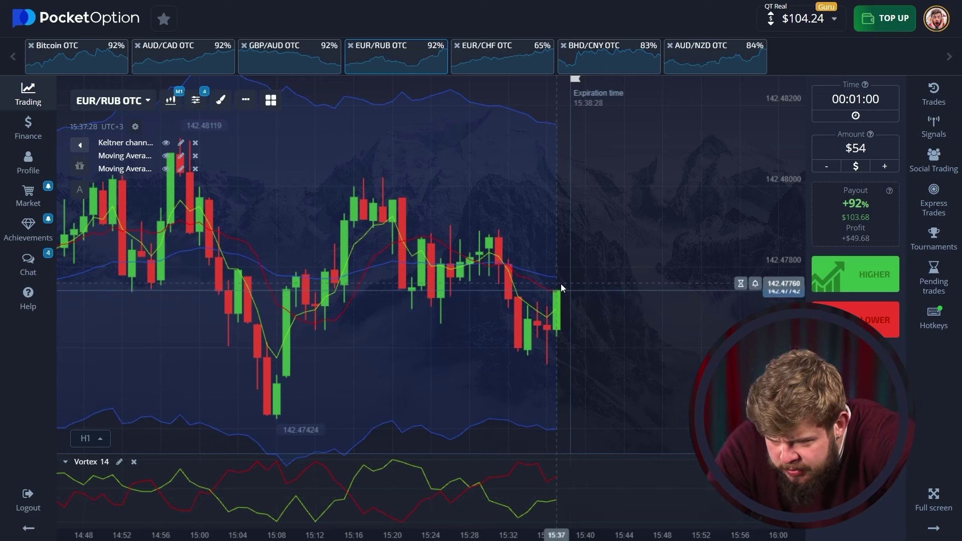
Set the trade amount to $104.
click(856, 146)
text(104)
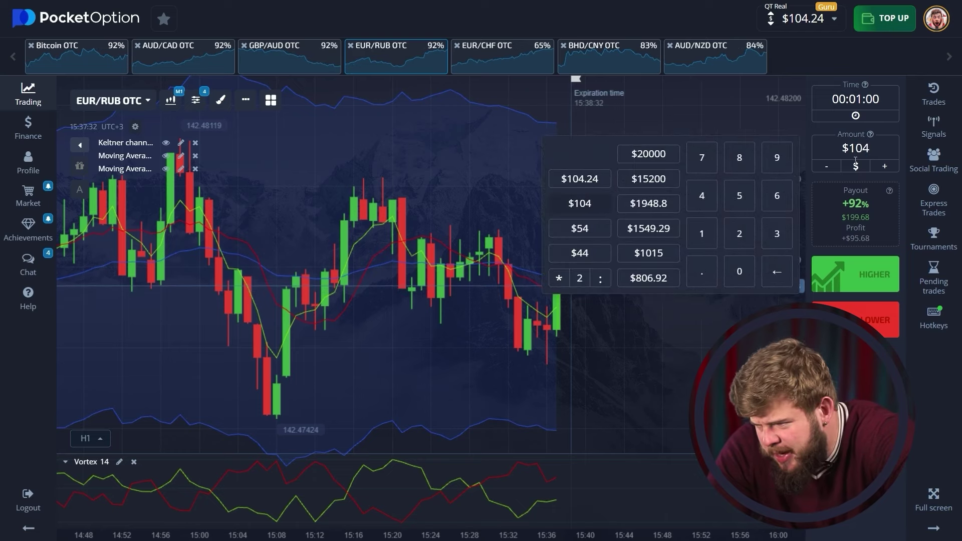
key(Return)
scroll(579, 298, up, 3)
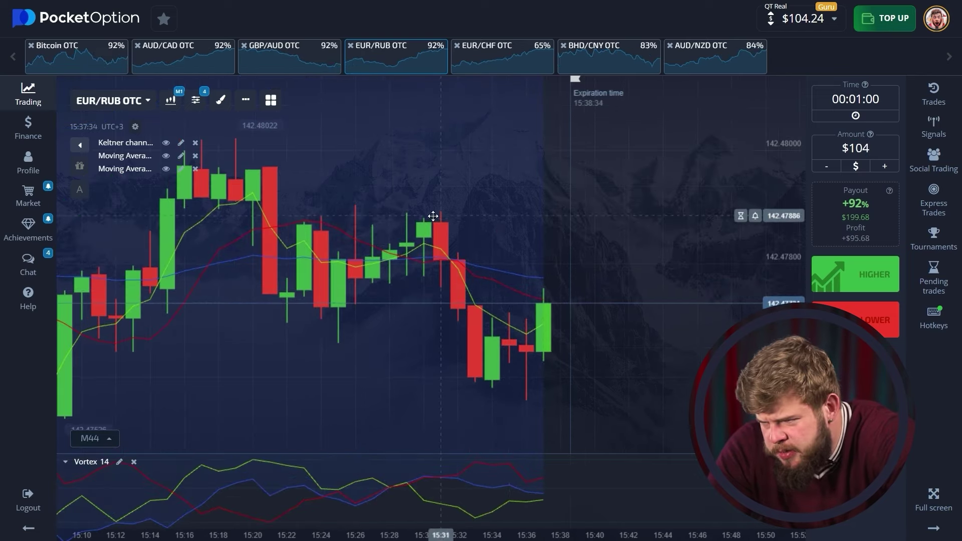
Place a $104 Lower trade on EUR/RUB OTC and fit a wide descending parallel channel.
click(886, 331)
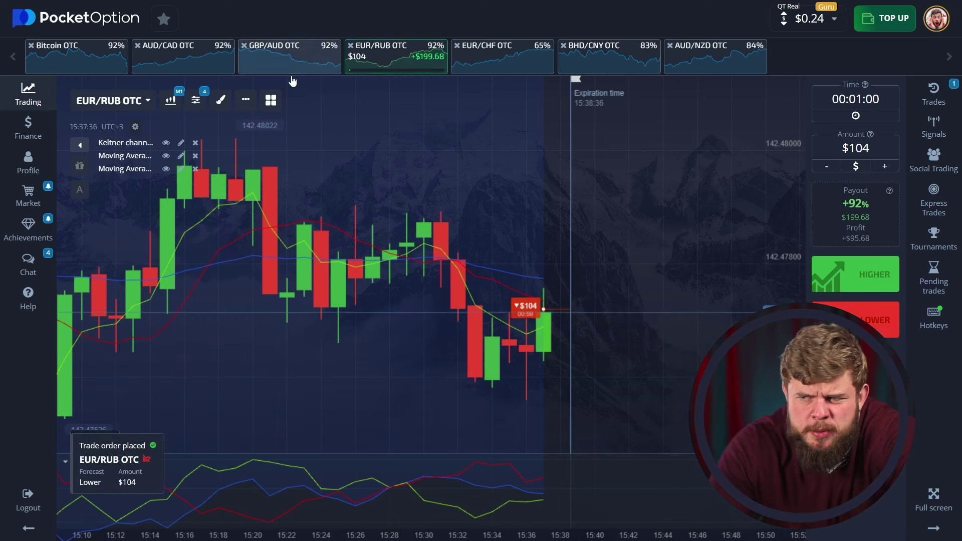
click(220, 99)
click(269, 267)
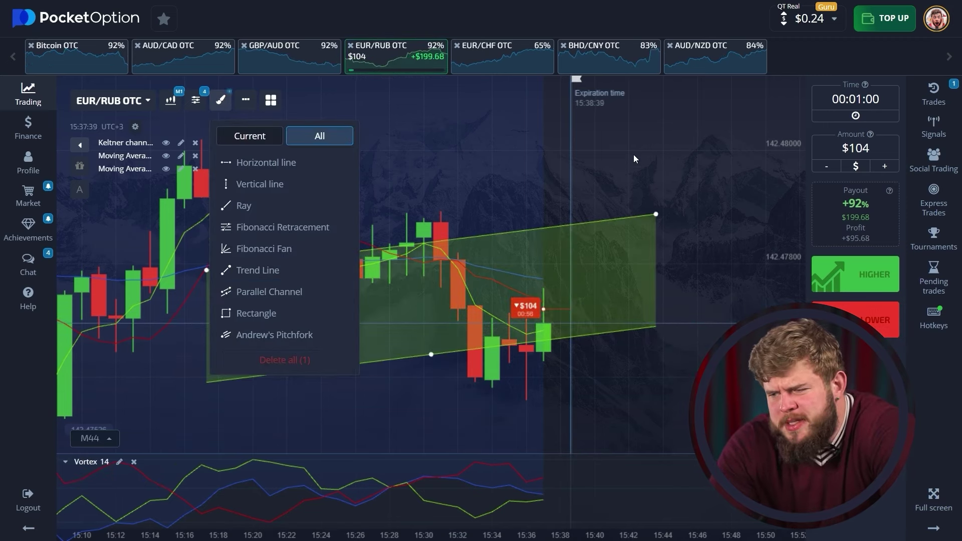
drag(207, 271, 229, 134)
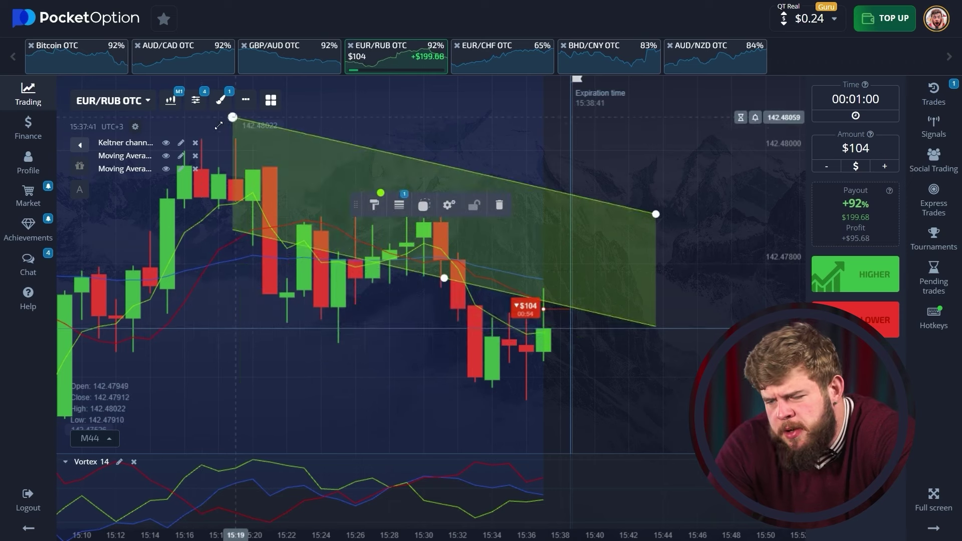
drag(656, 214, 684, 304)
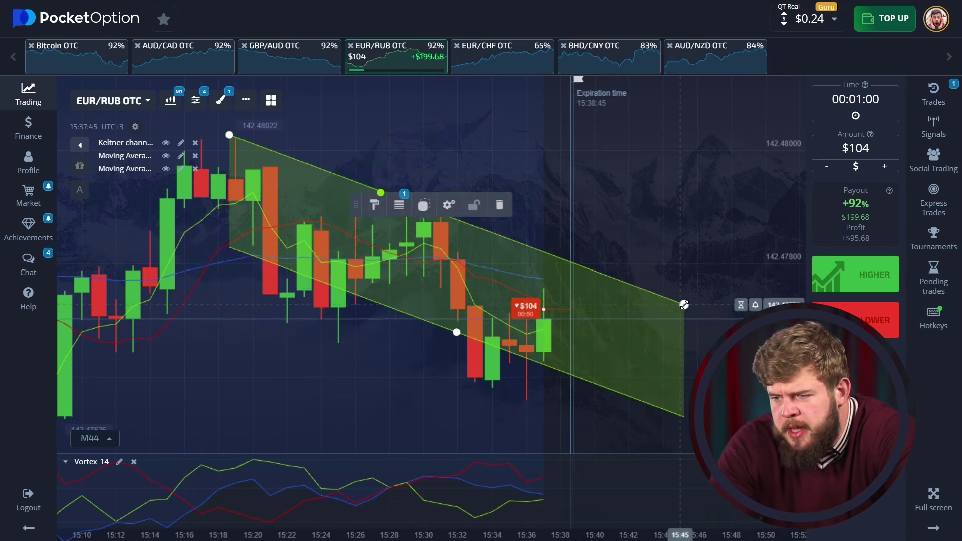
click(715, 317)
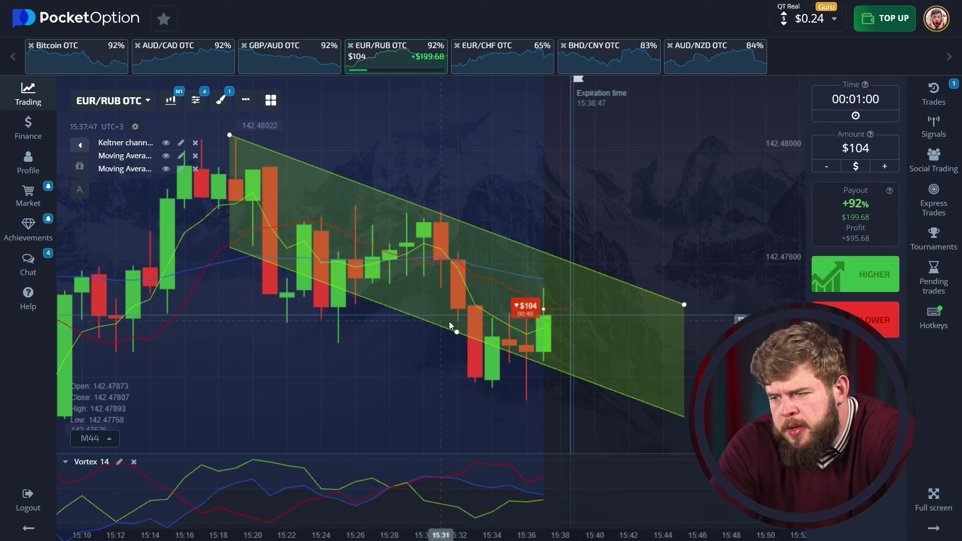
drag(457, 331, 456, 371)
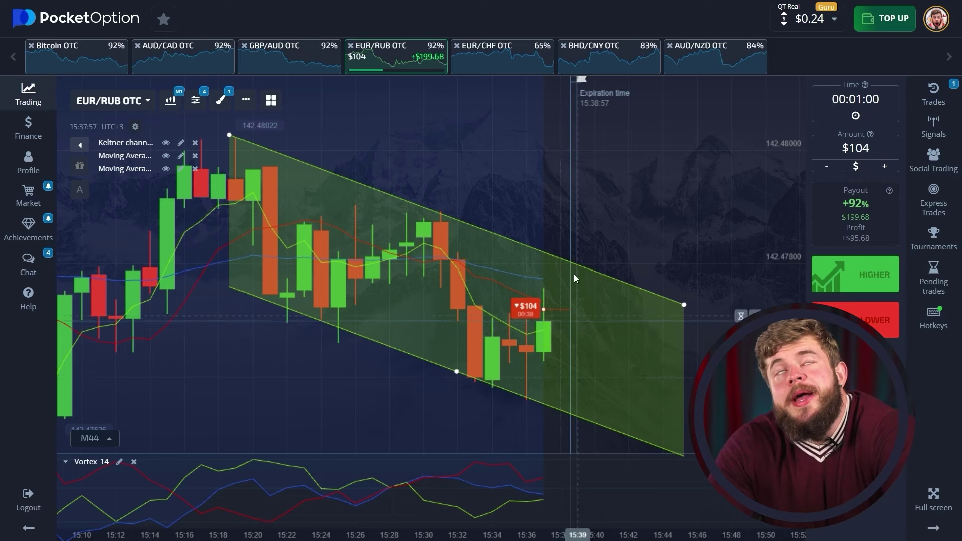
Select the parallel channel drawing on the EUR/RUB OTC chart and delete it.
click(352, 195)
click(501, 206)
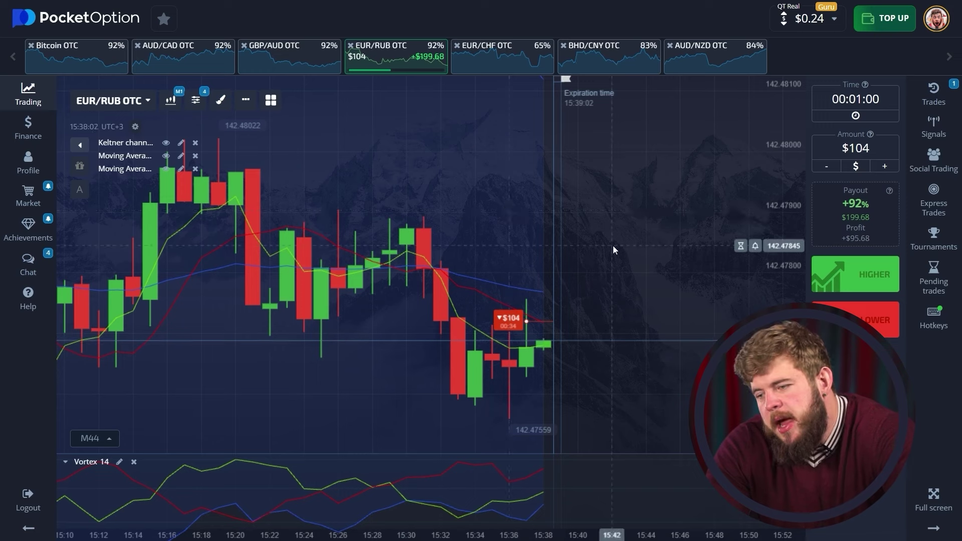